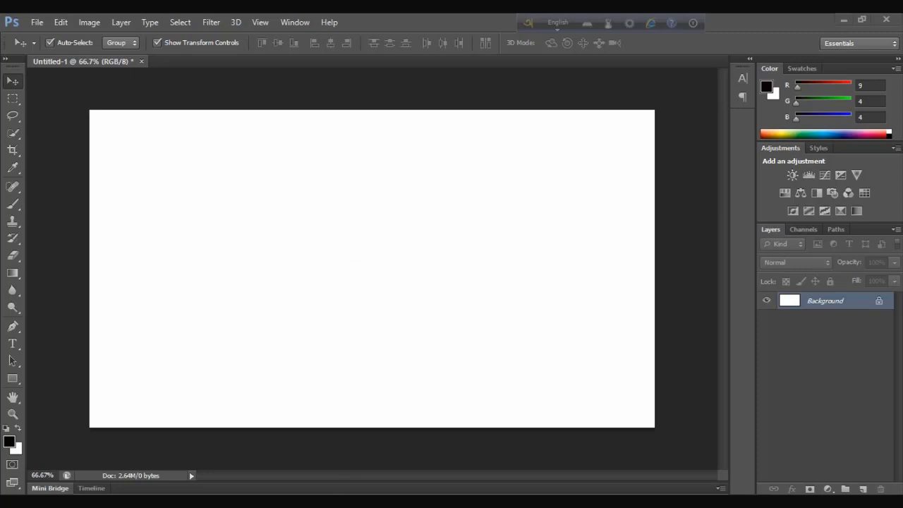
# Step: Switch from the blank canvas to the desktop, open File Explorer and show the contents of the E: drive
pyautogui.hotkey('alt', 'Tab')
pyautogui.hotkey('alt', 'Tab')
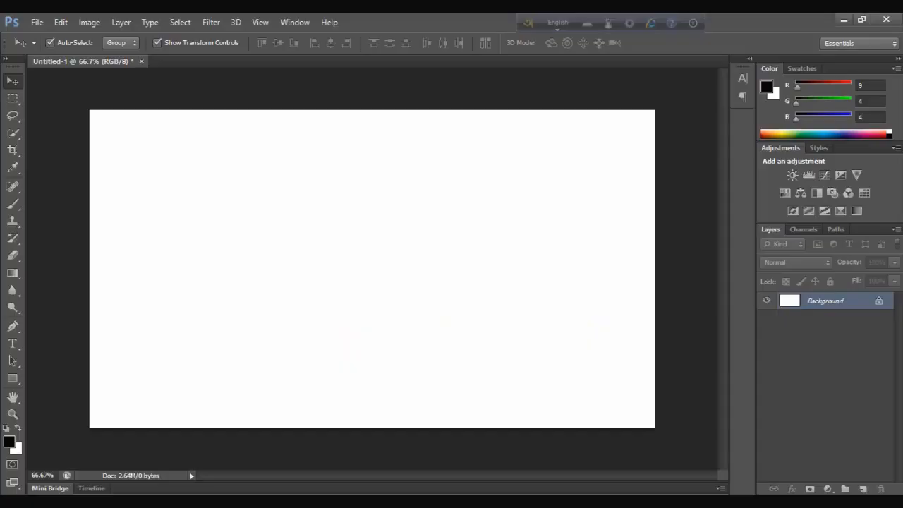
pyautogui.click(843, 19)
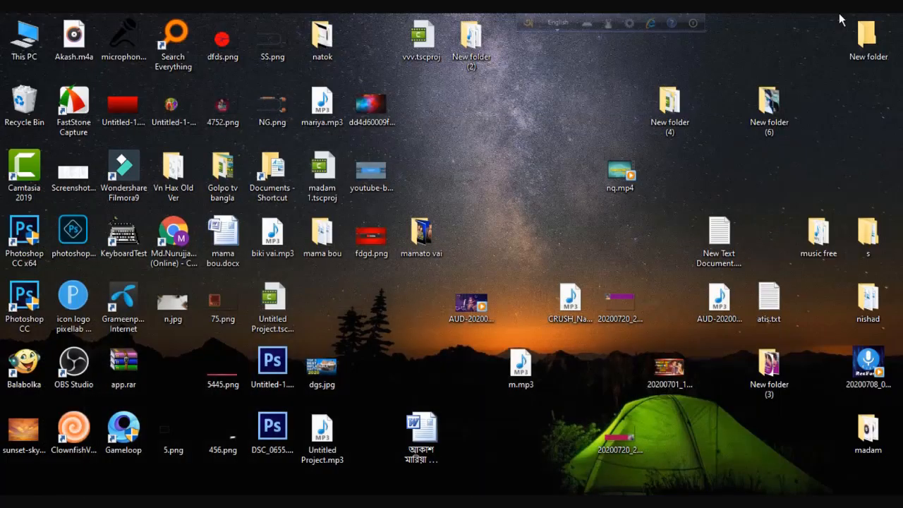
pyautogui.doubleClick(33, 36)
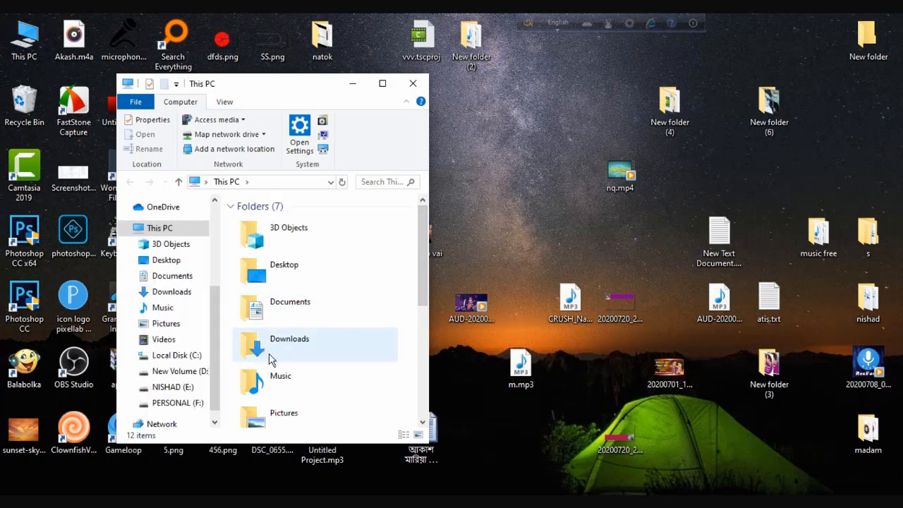
pyautogui.moveTo(422, 259)
pyautogui.mouseDown()
pyautogui.moveTo(427, 325)
pyautogui.moveTo(436, 261)
pyautogui.mouseUp()
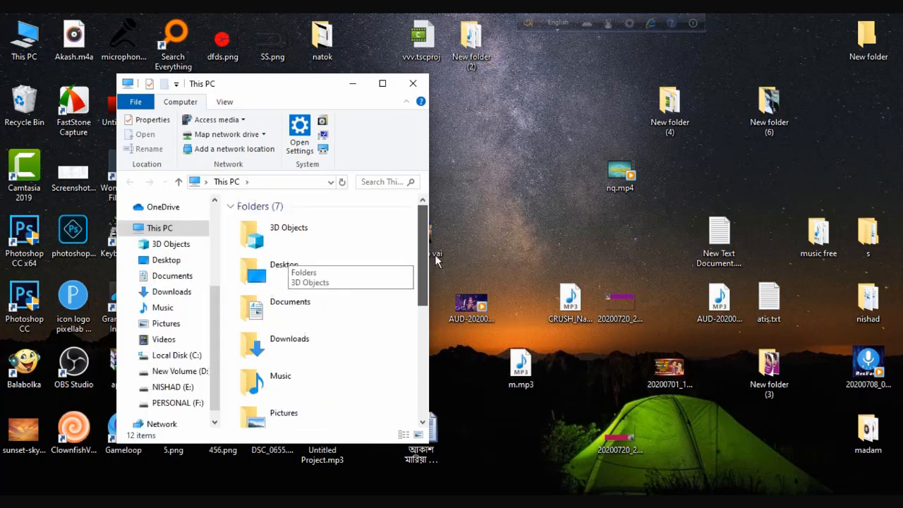
pyautogui.click(185, 392)
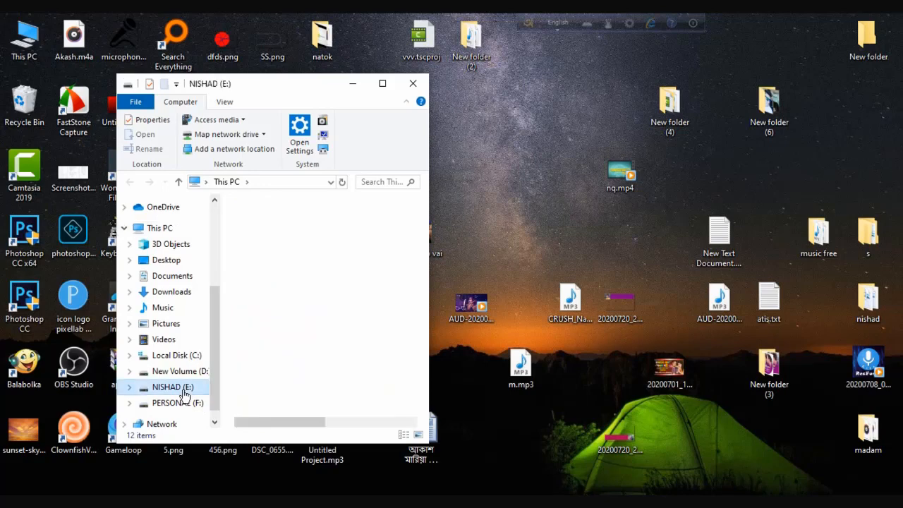
# Step: Open the Shape d folder inside the parsonal folder's TV BANGLA subfolder and maximize the window
pyautogui.doubleClick(279, 359)
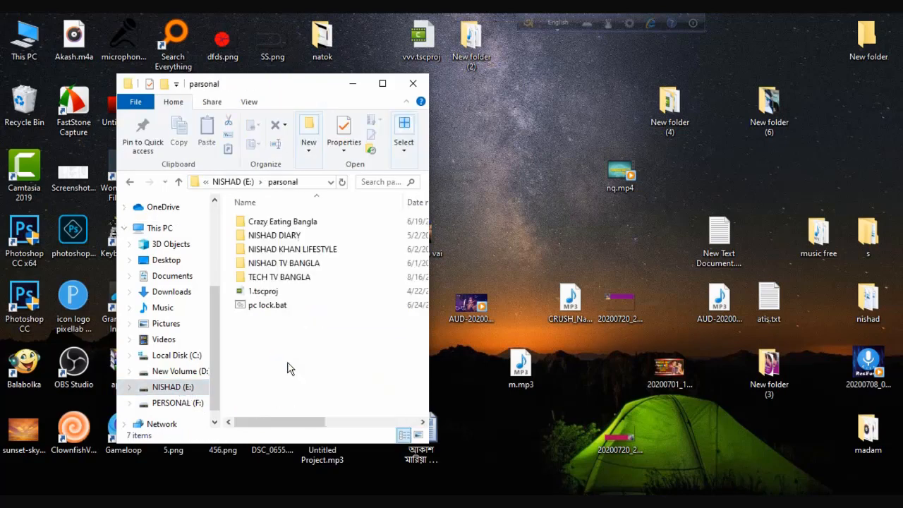
pyautogui.doubleClick(285, 263)
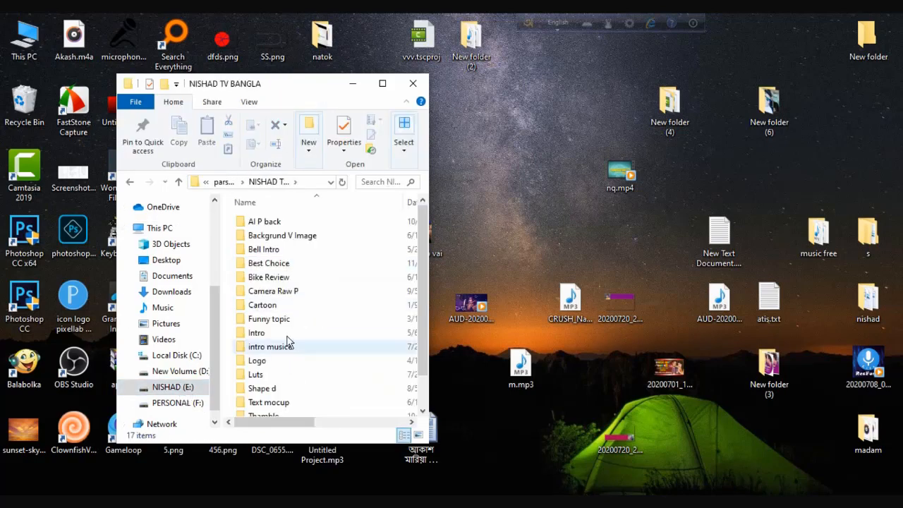
pyautogui.doubleClick(279, 390)
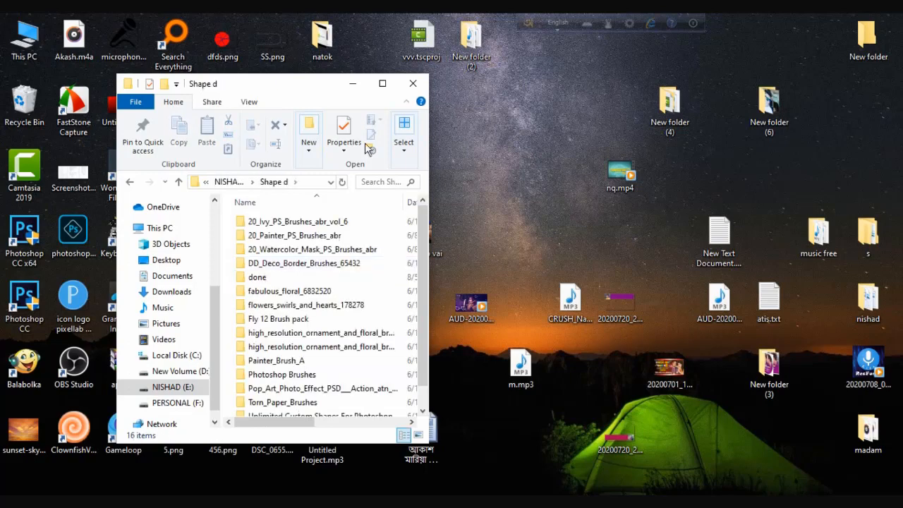
pyautogui.click(383, 83)
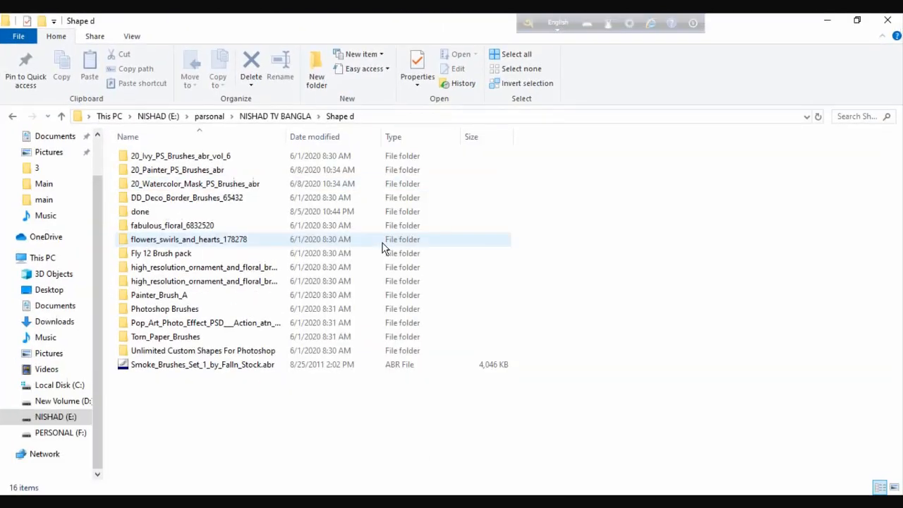
# Step: Look inside the 20_Ivy_PS_Brushes_abr_vol_6 folder and its subfolder, return to Shape d and open 20_Painter_PS_Brushes_abr
pyautogui.doubleClick(201, 159)
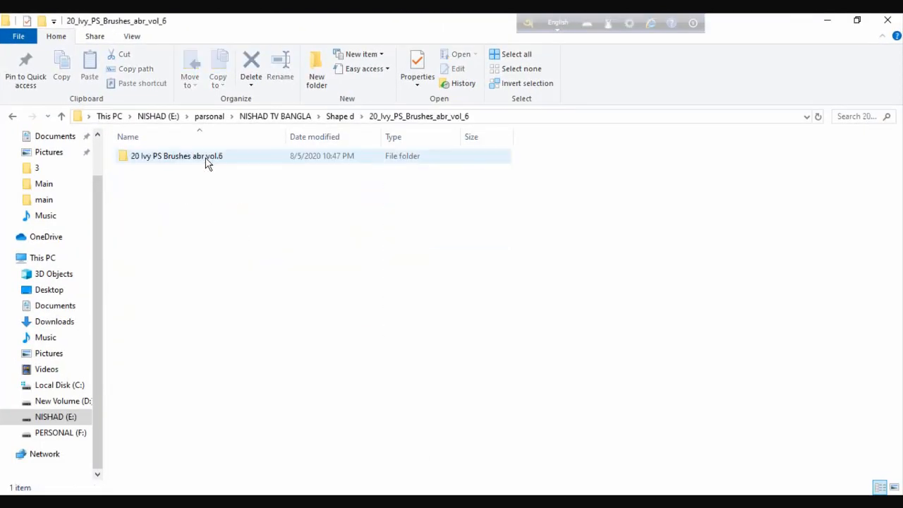
pyautogui.doubleClick(151, 158)
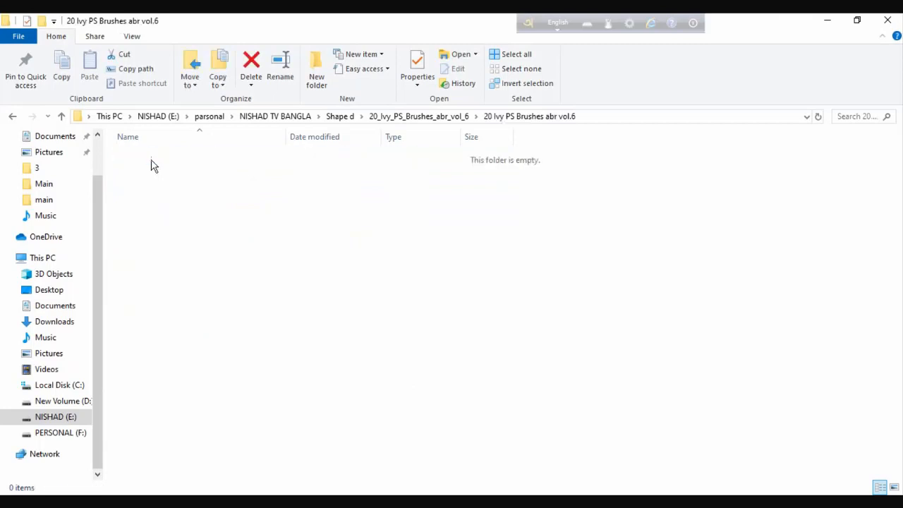
pyautogui.click(14, 116)
pyautogui.click(14, 117)
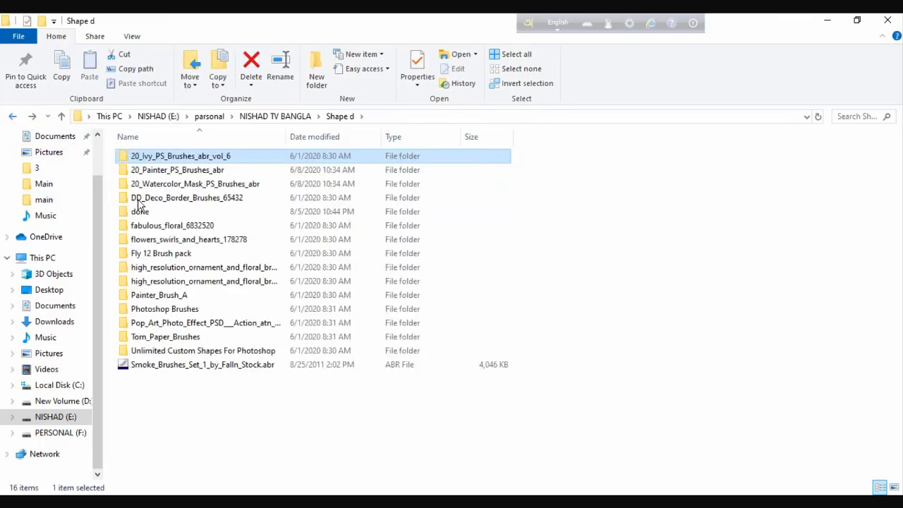
pyautogui.doubleClick(183, 174)
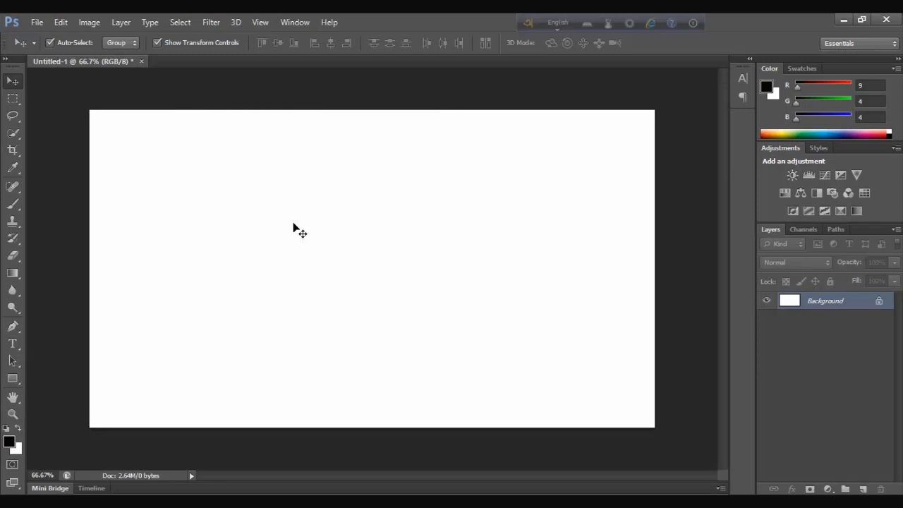
pyautogui.click(340, 501)
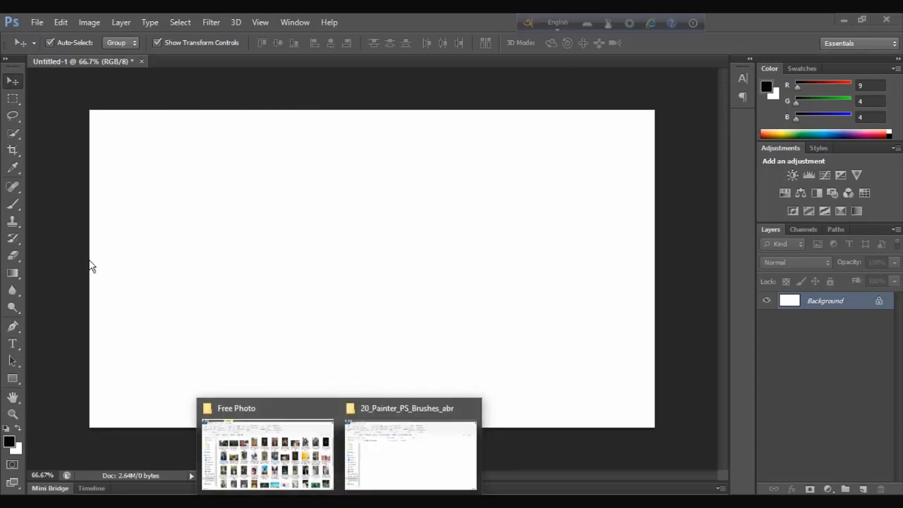
pyautogui.click(51, 260)
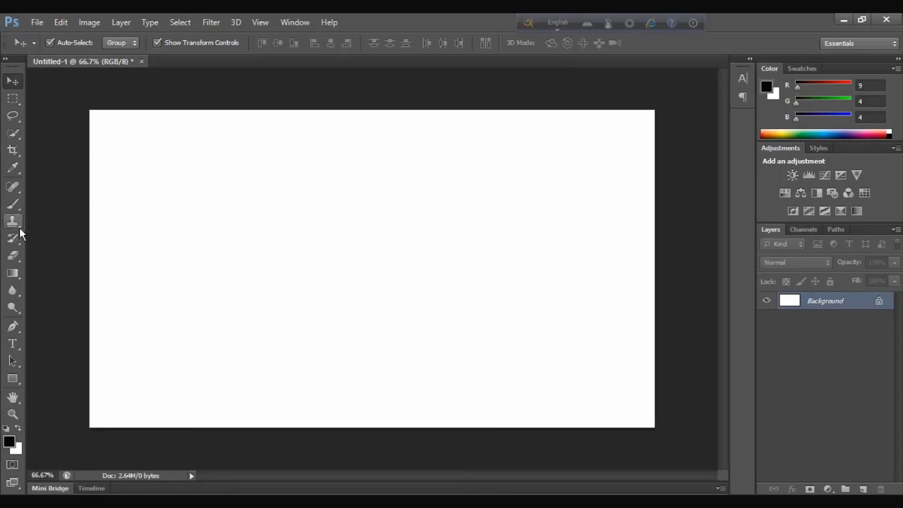
# Step: Activate the Brush tool and open the Preset Manager for brushes from the brush picker
pyautogui.click(13, 204)
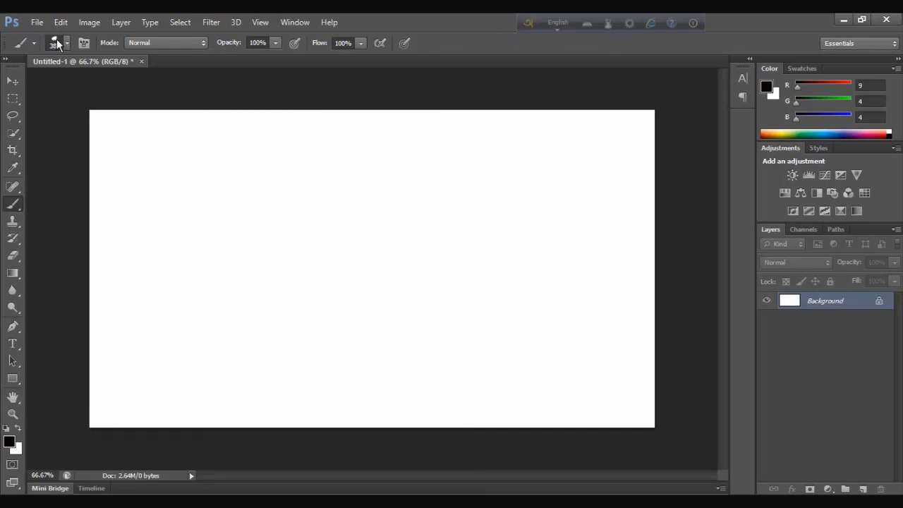
pyautogui.click(67, 44)
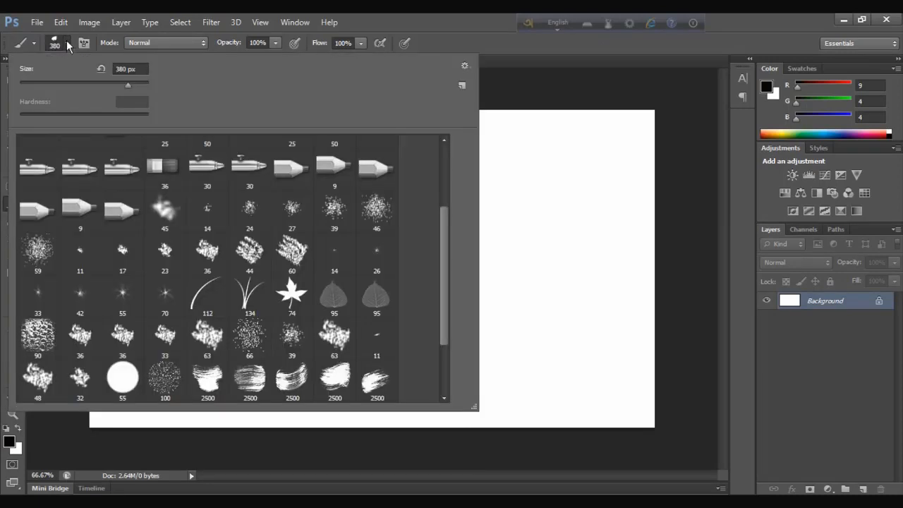
pyautogui.click(464, 66)
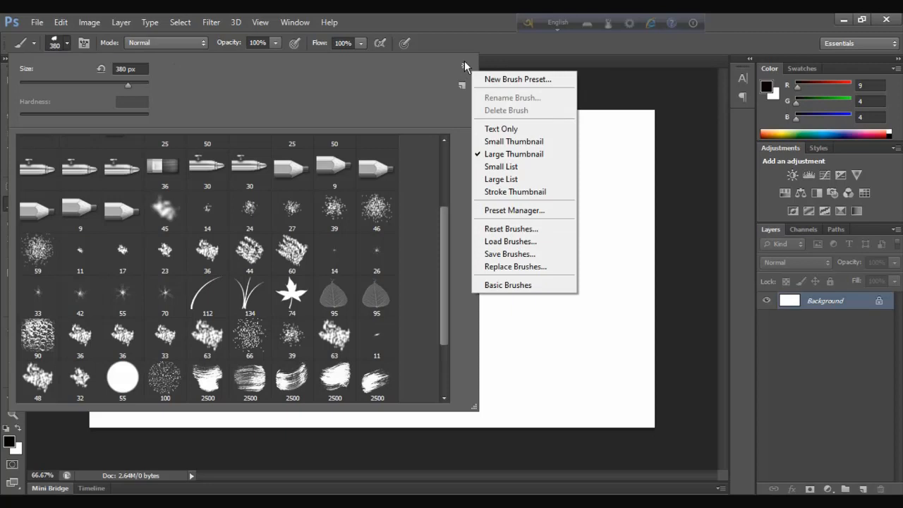
pyautogui.click(527, 210)
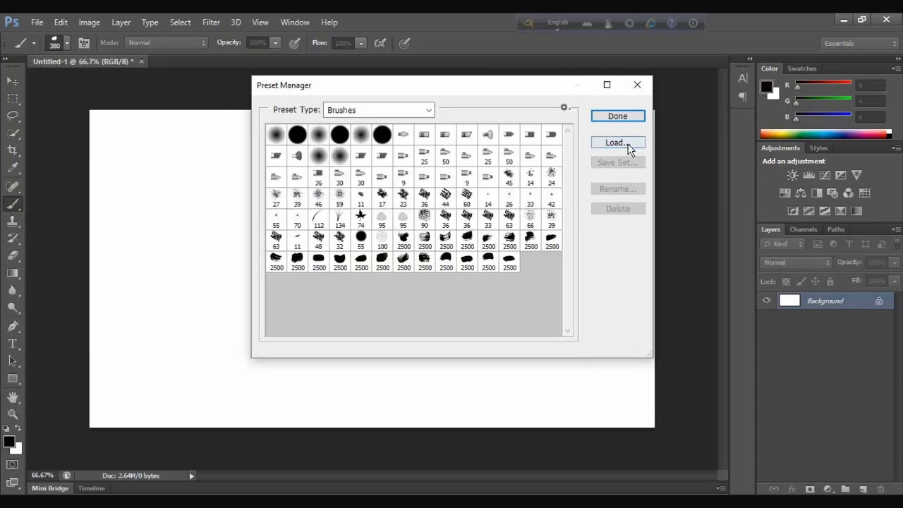
# Step: Browse the Desktop in the brush Load dialog, and close the Preset Manager without loading a file
pyautogui.click(626, 144)
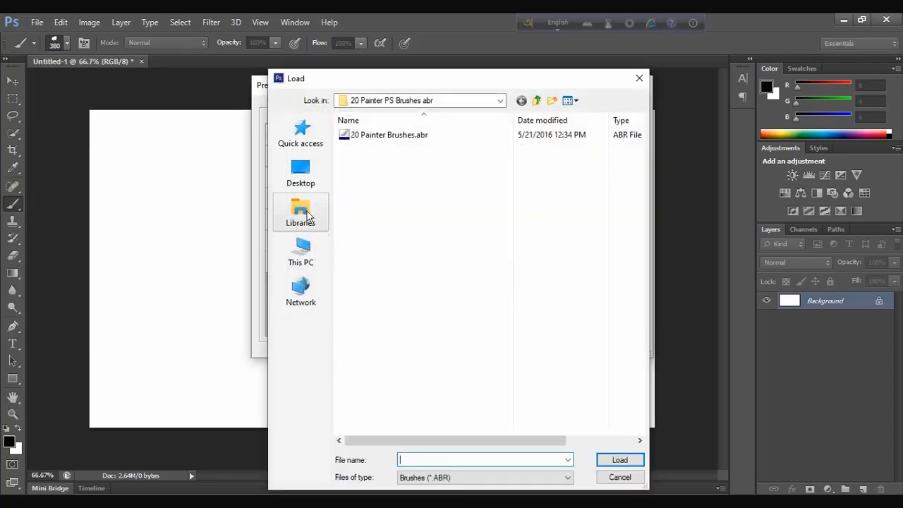
pyautogui.click(299, 178)
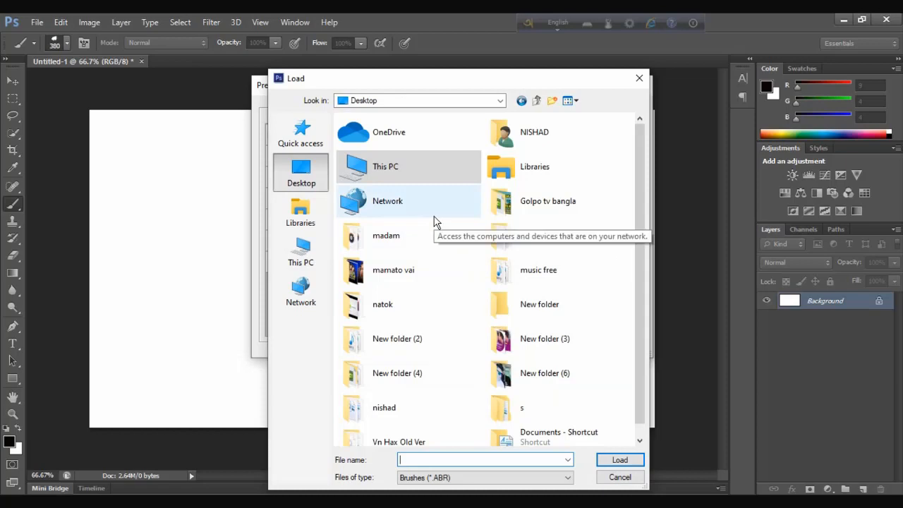
pyautogui.click(619, 477)
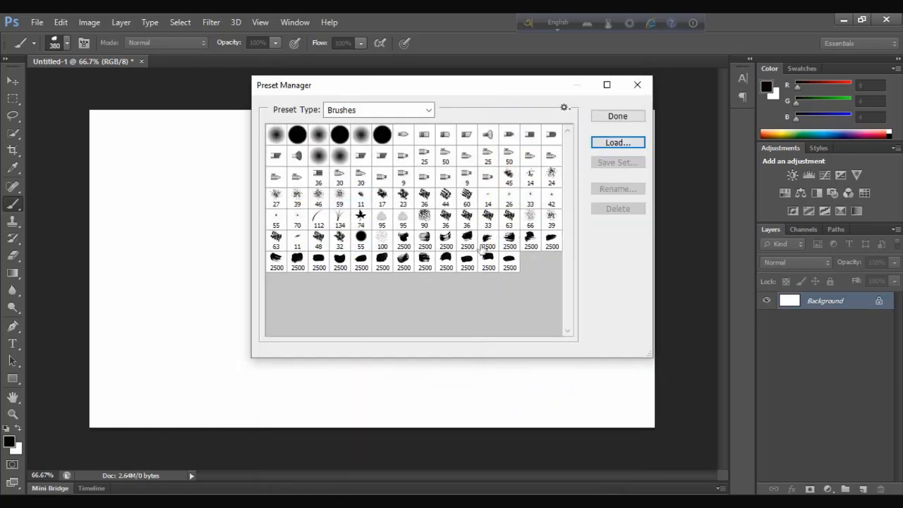
pyautogui.click(615, 117)
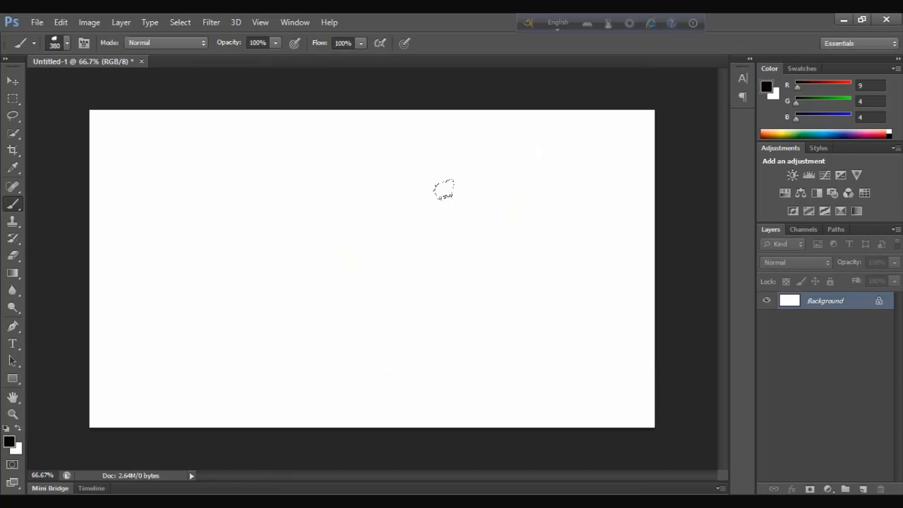
# Step: Test the squarish 2500 px painter brush at 453 px with a horizontal black stroke across the canvas, and undo the stroke
pyautogui.click(67, 42)
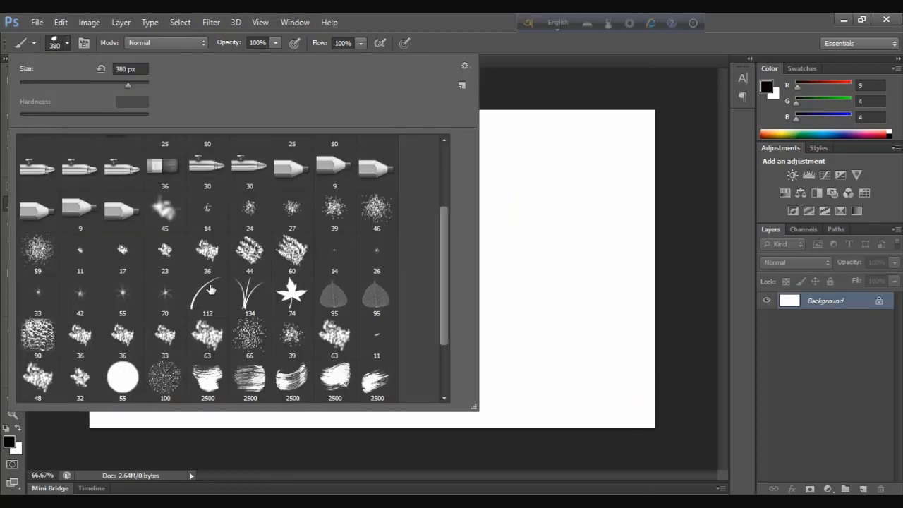
pyautogui.scroll(-5, 288, 330)
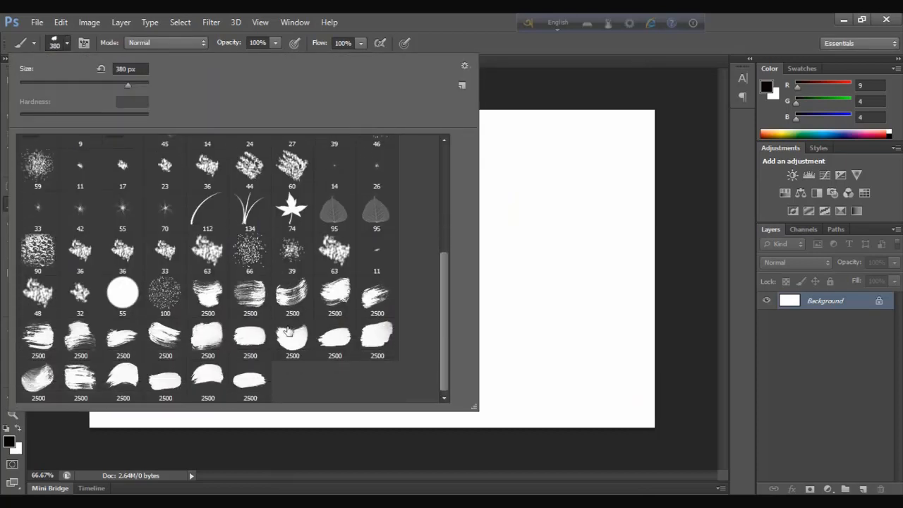
pyautogui.click(212, 340)
pyautogui.click(482, 21)
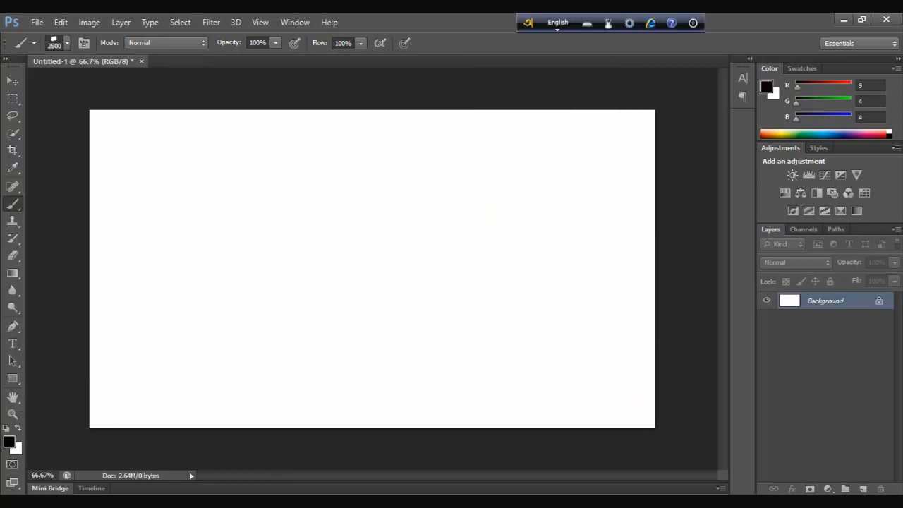
pyautogui.rightClick(369, 138)
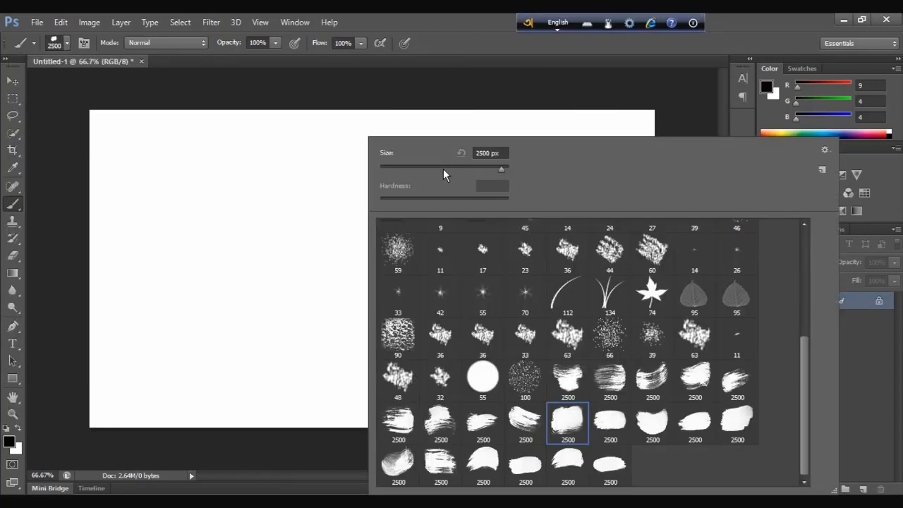
pyautogui.moveTo(443, 168); pyautogui.dragTo(477, 173)
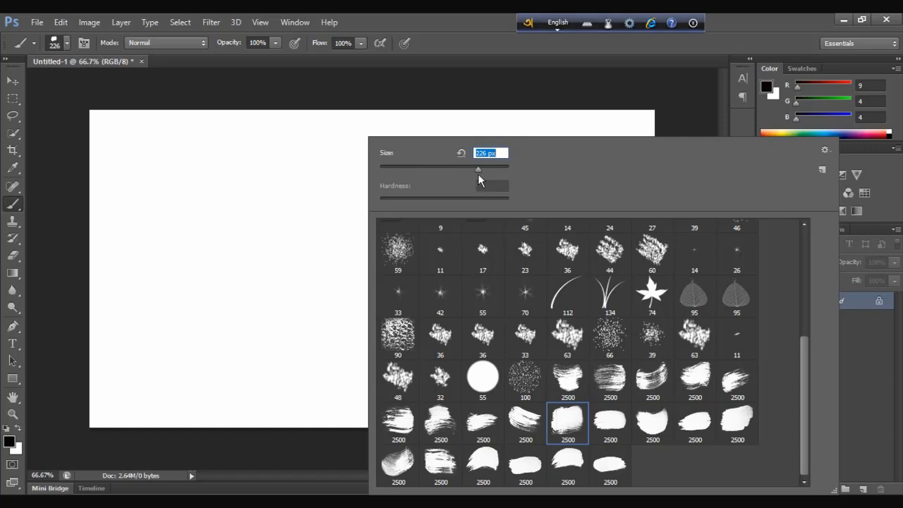
pyautogui.click(466, 20)
pyautogui.moveTo(271, 214); pyautogui.dragTo(444, 224)
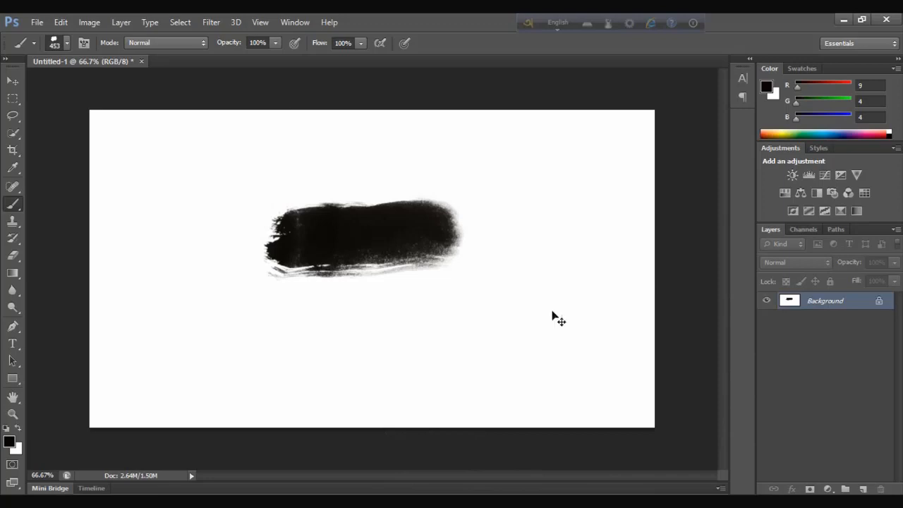
pyautogui.hotkey('ctrl', 'z')
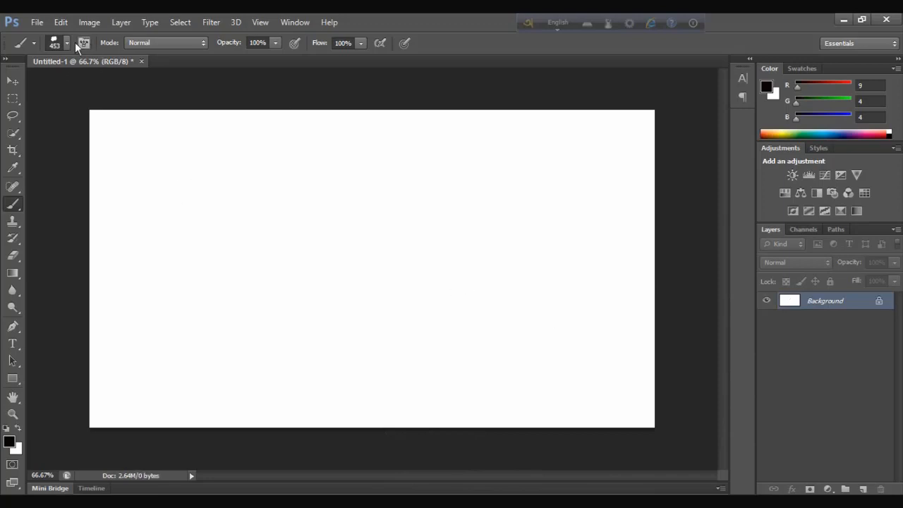
# Step: Paint a short black stroke near the canvas centre with a different, rough-edged painter brush reduced from 2500 px to 349 px
pyautogui.click(68, 44)
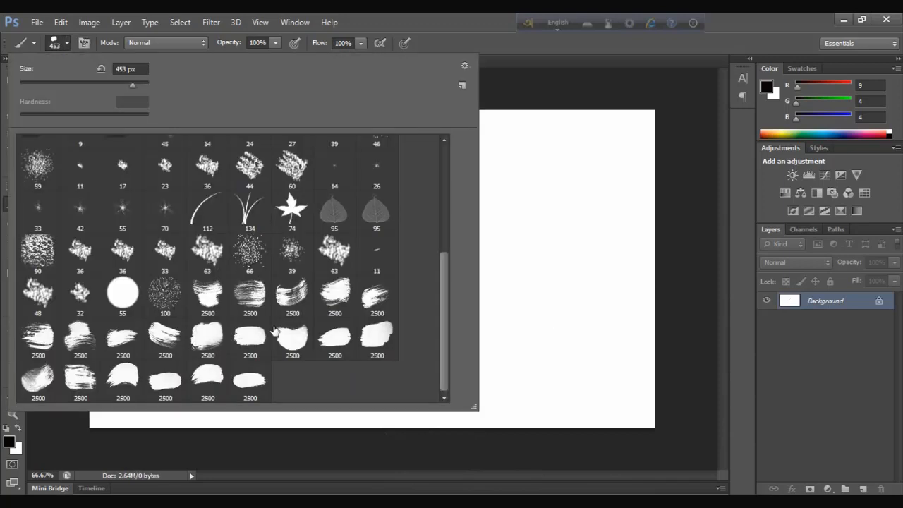
pyautogui.click(334, 296)
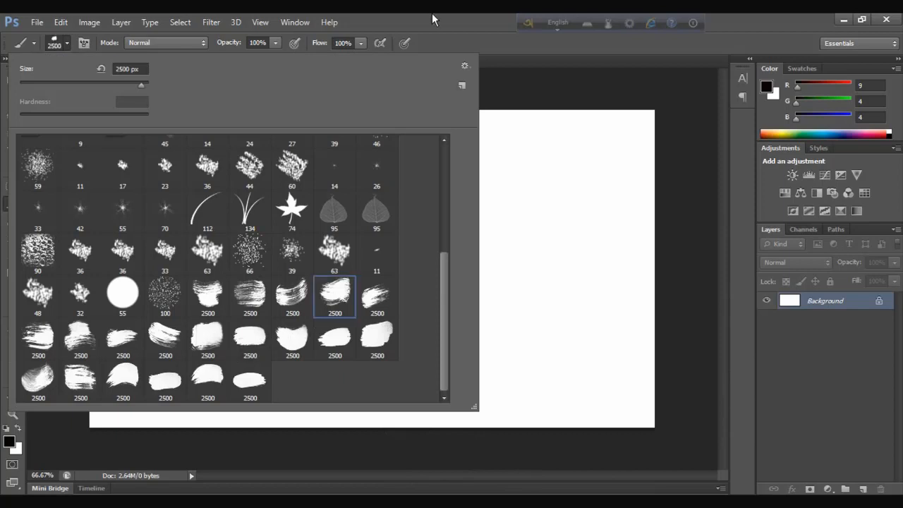
pyautogui.click(432, 133)
pyautogui.rightClick(388, 138)
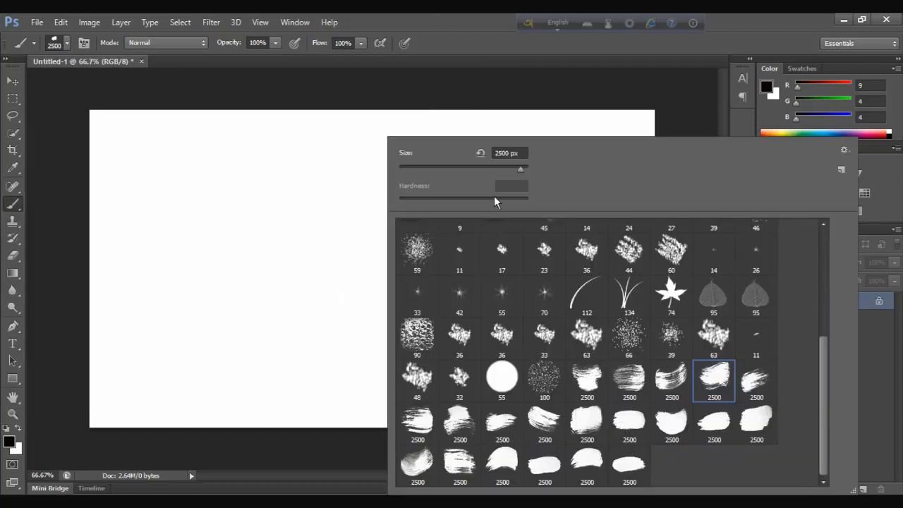
pyautogui.moveTo(521, 169)
pyautogui.mouseDown()
pyautogui.moveTo(479, 168)
pyautogui.moveTo(490, 184)
pyautogui.mouseUp()
pyautogui.click(505, 168)
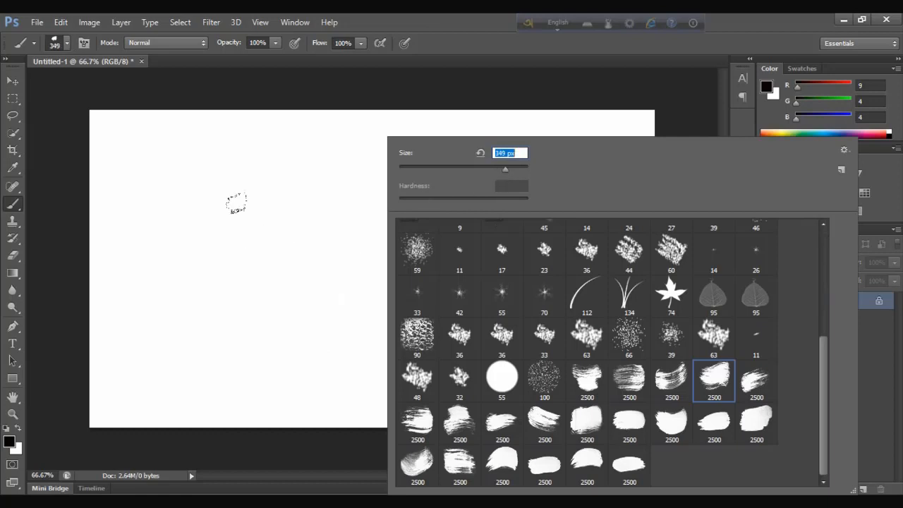
pyautogui.click(444, 15)
pyautogui.moveTo(291, 247); pyautogui.dragTo(417, 230)
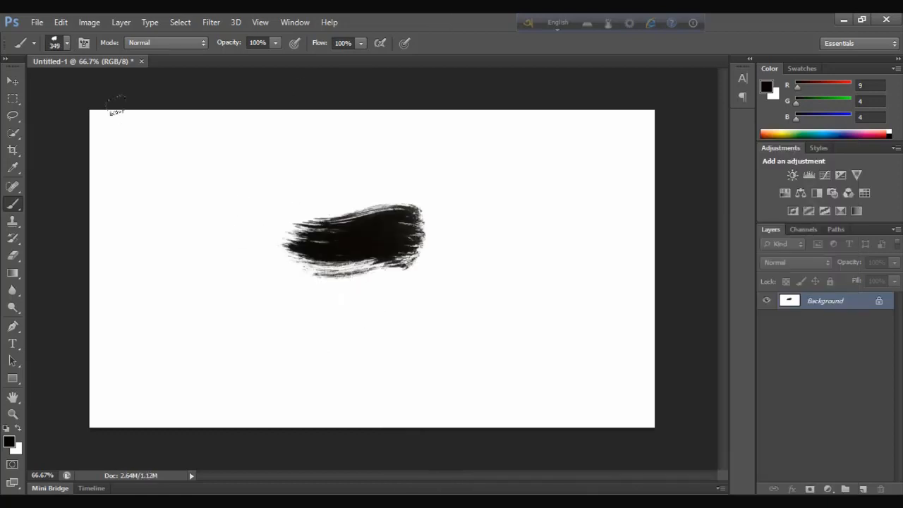
# Step: Undo the previous stroke, test the same rough-edged painter brush at 463 px near the canvas centre, and undo that stroke too
pyautogui.hotkey('ctrl', 'z')
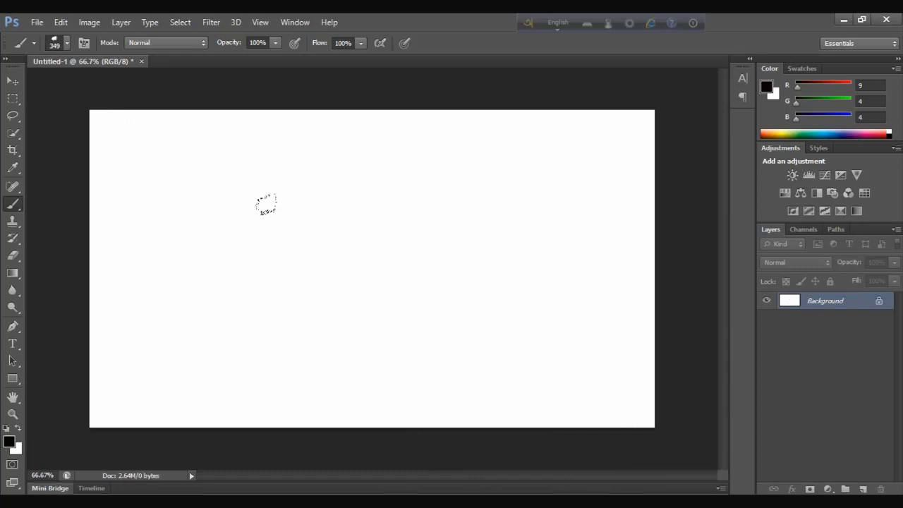
pyautogui.rightClick(383, 201)
pyautogui.moveTo(452, 165); pyautogui.dragTo(454, 166)
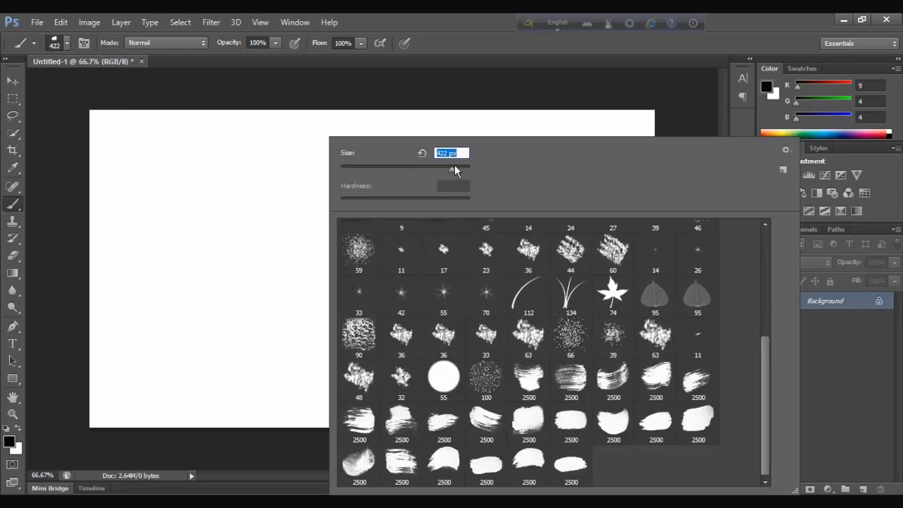
pyautogui.click(449, 23)
pyautogui.moveTo(253, 209); pyautogui.dragTo(427, 240)
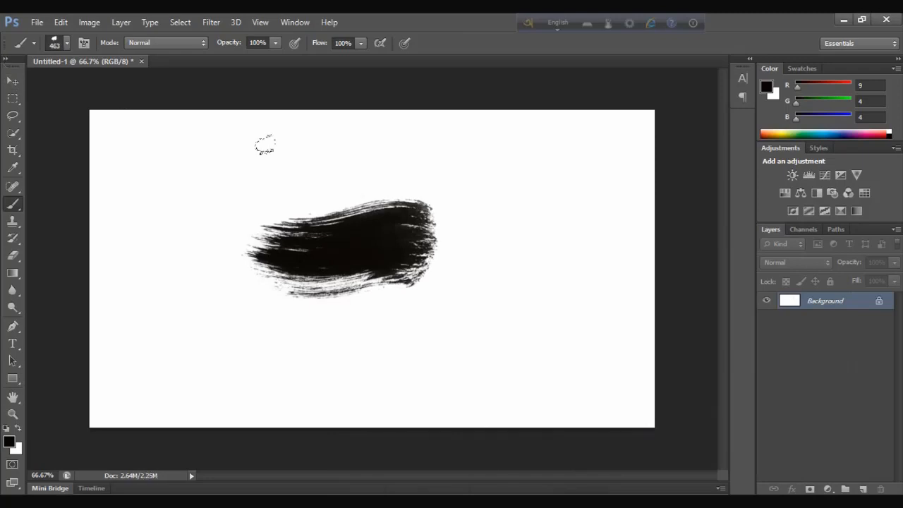
pyautogui.hotkey('ctrl', 'z')
# Step: Add a new empty layer above the Background and choose the rough-edged 2500 px painter brush beside the curved-stroke brush
pyautogui.click(864, 488)
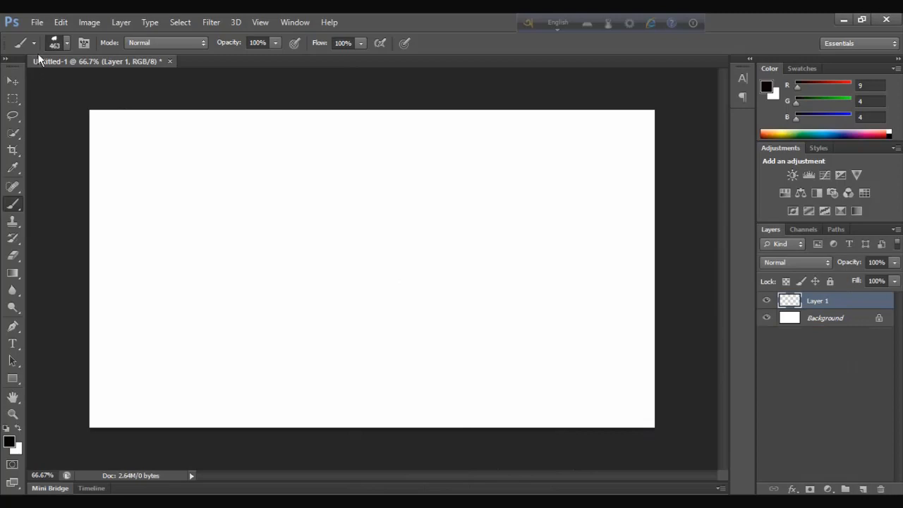
pyautogui.click(64, 42)
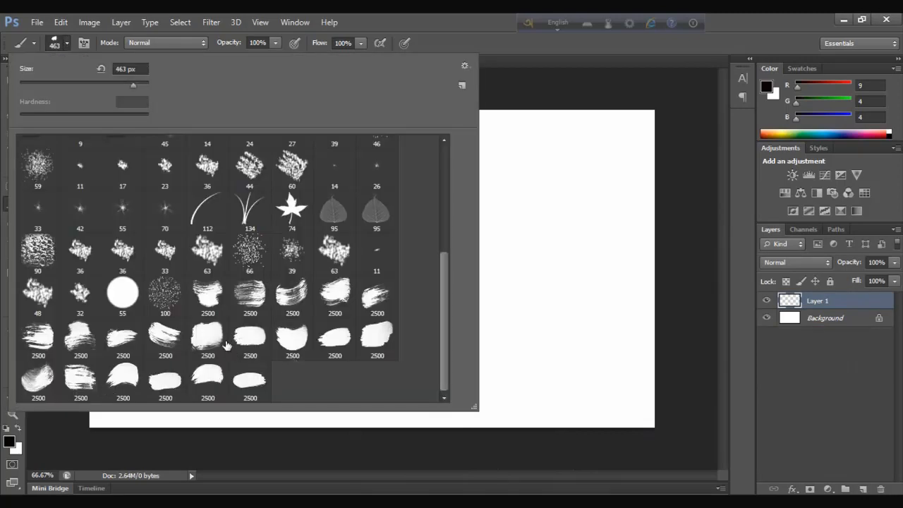
pyautogui.click(334, 295)
pyautogui.press('Return')
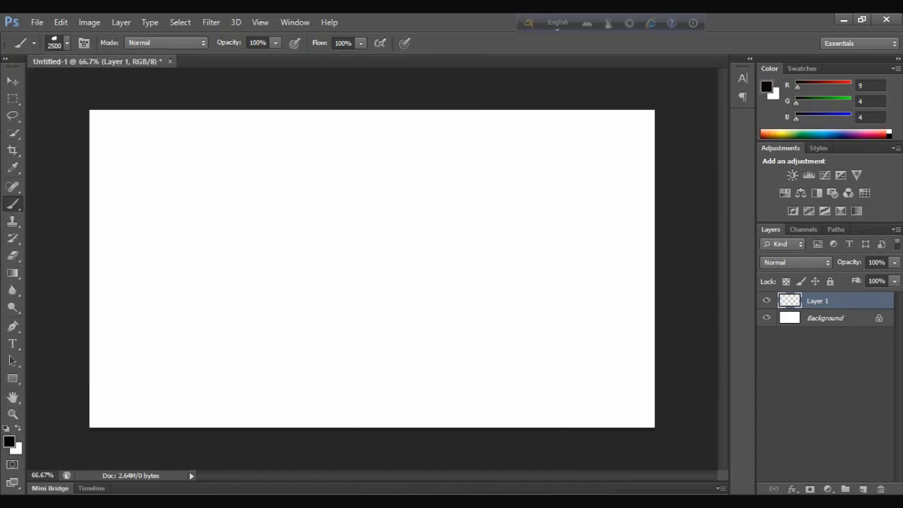
# Step: Reduce the brush size to 504 px and paint one broad black stroke across the middle of the canvas on the new layer
pyautogui.rightClick(357, 138)
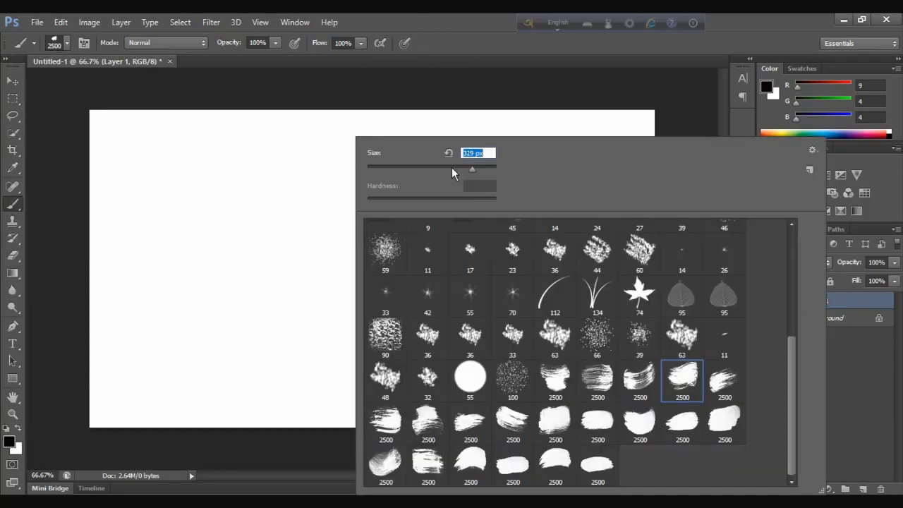
pyautogui.moveTo(482, 170); pyautogui.dragTo(485, 169)
pyautogui.click(497, 15)
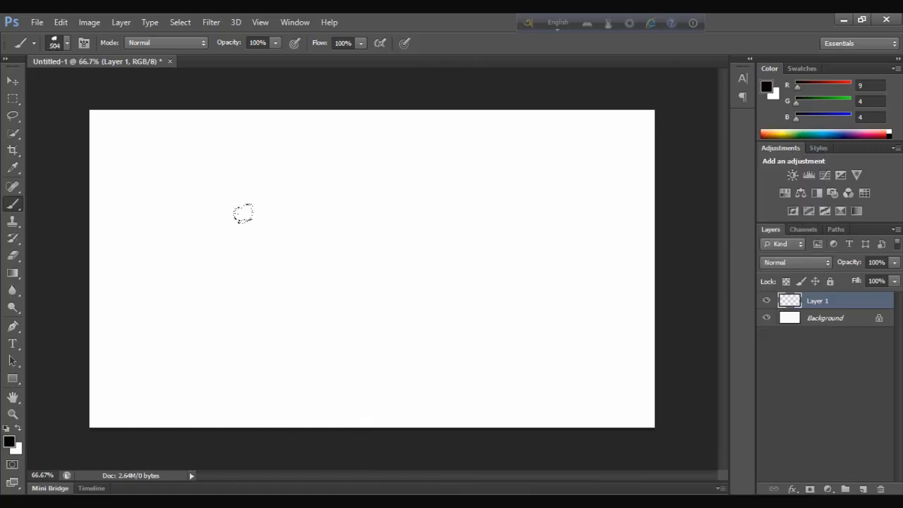
pyautogui.moveTo(243, 213); pyautogui.dragTo(416, 239)
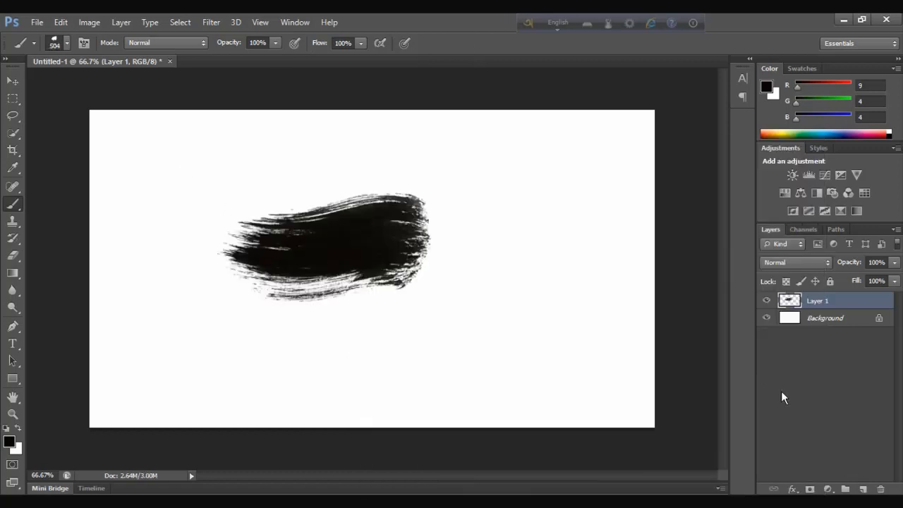
# Step: Duplicate the stroke layer, rotate the copy about 41° counterclockwise, and shift it slightly down over the original stroke
pyautogui.hotkey('ctrl', 'j')
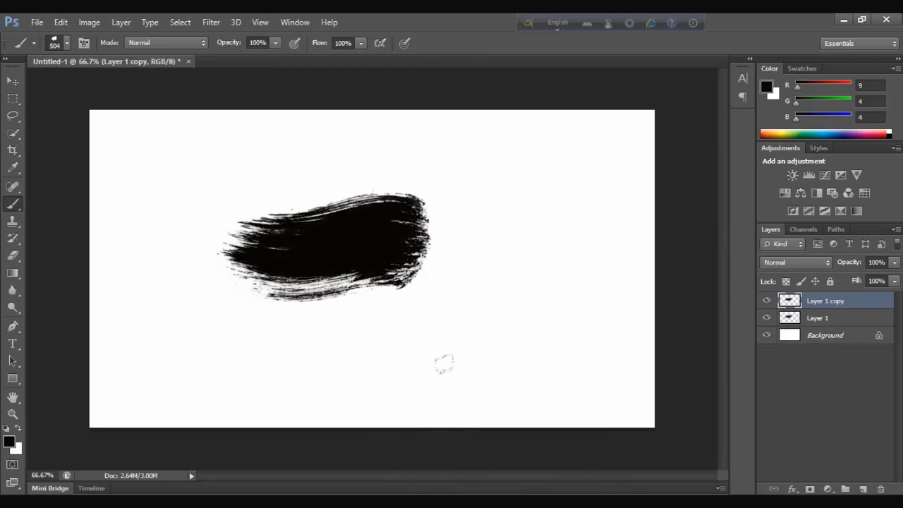
pyautogui.click(9, 83)
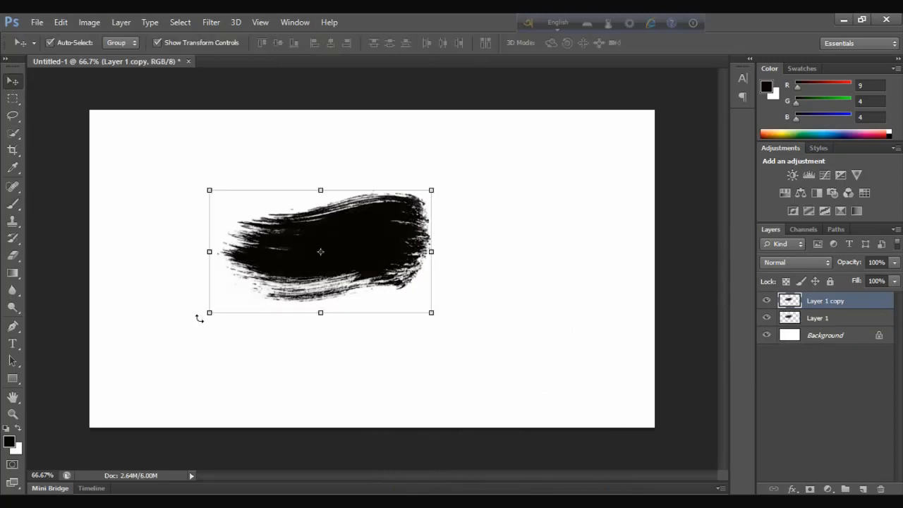
pyautogui.moveTo(199, 318); pyautogui.dragTo(278, 367)
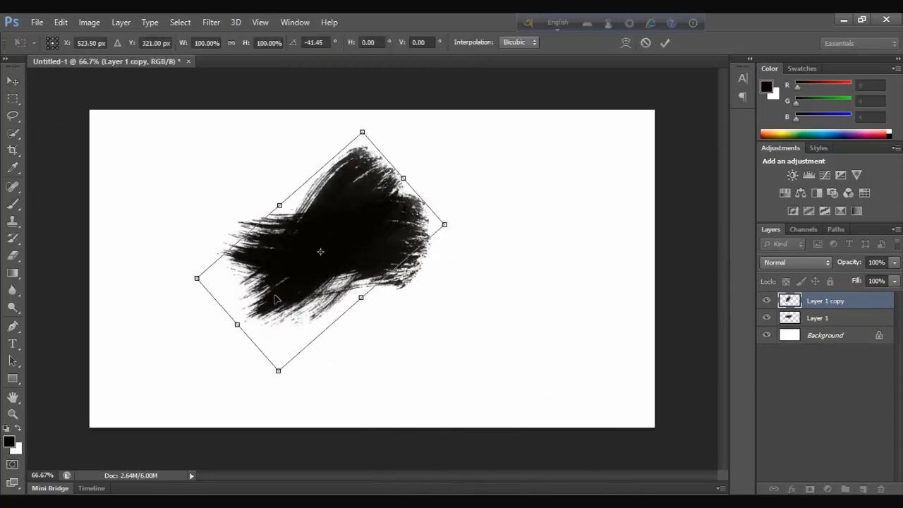
pyautogui.moveTo(273, 303); pyautogui.dragTo(275, 311)
pyautogui.press('Return')
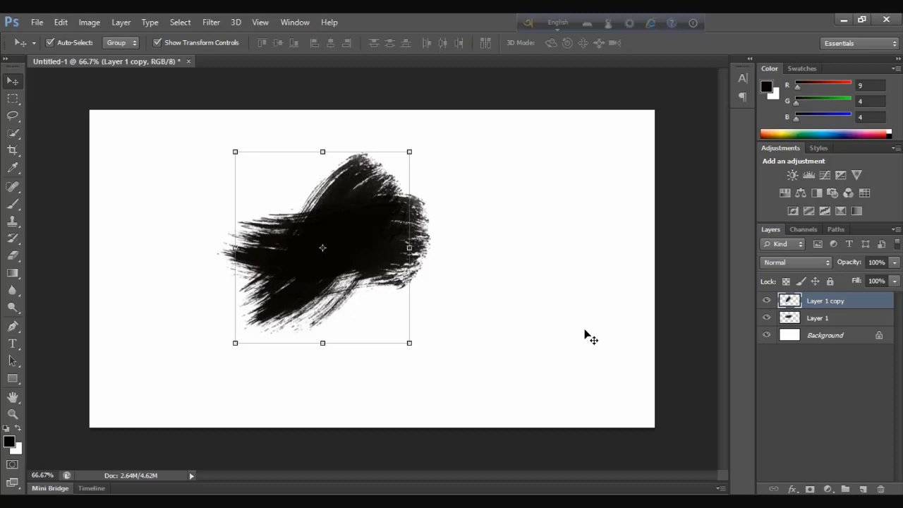
# Step: Duplicate the rotated stroke layer and rotate the new copy counterclockwise until it leans to the upper left across the other strokes
pyautogui.hotkey('ctrl', 'j')
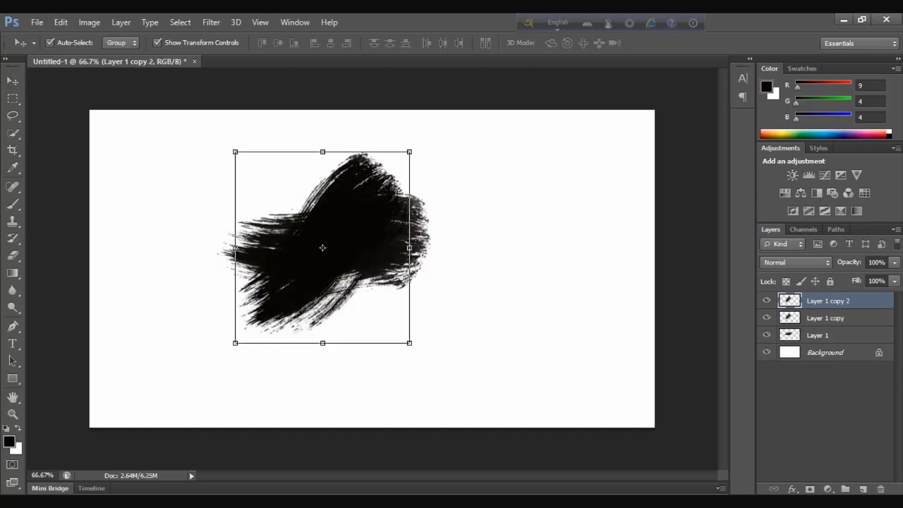
pyautogui.moveTo(418, 247); pyautogui.dragTo(336, 175)
pyautogui.press('Return')
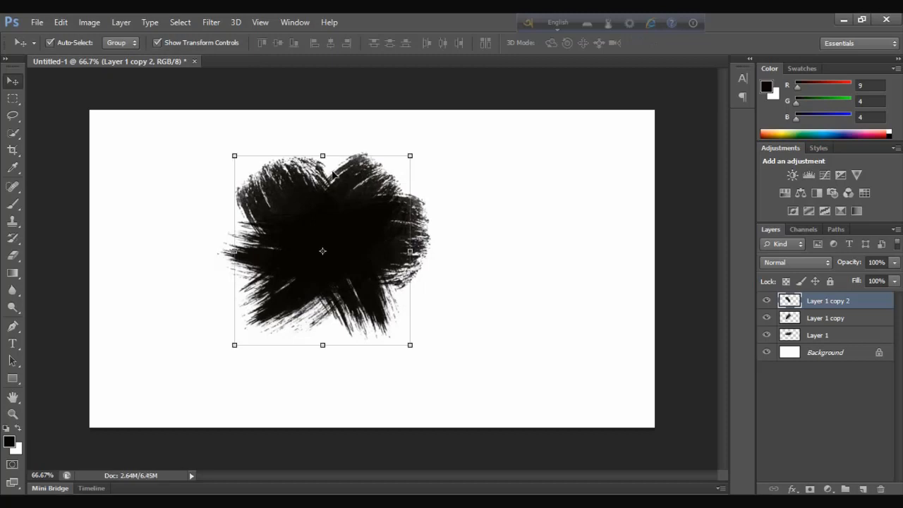
# Step: Merge the three brush stroke layers into one layer, leaving the Background separate
pyautogui.keyDown('shift'); pyautogui.click(843, 325); pyautogui.keyUp('shift')
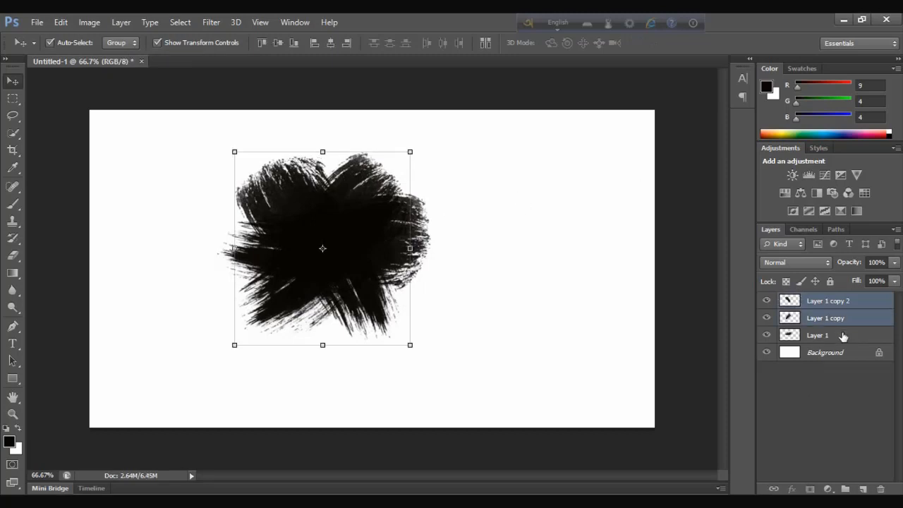
pyautogui.keyDown('shift'); pyautogui.click(843, 336); pyautogui.keyUp('shift')
pyautogui.rightClick(853, 310)
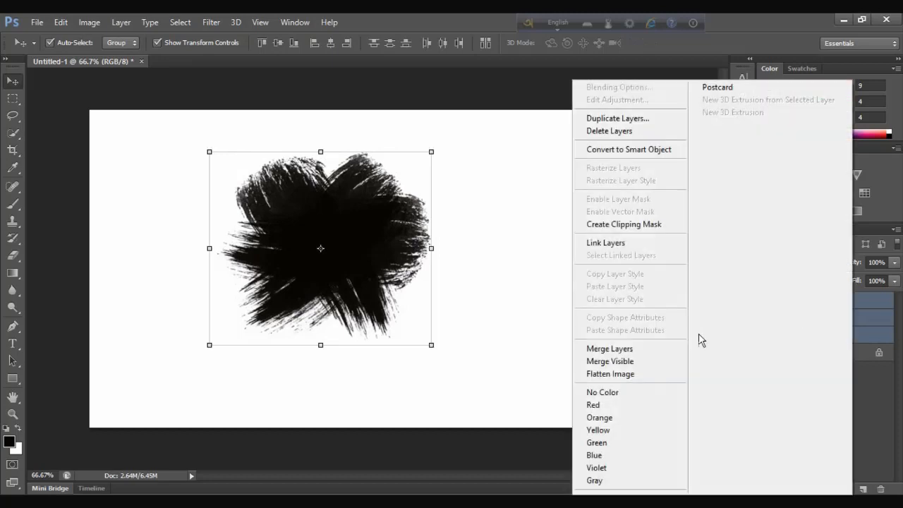
pyautogui.click(647, 350)
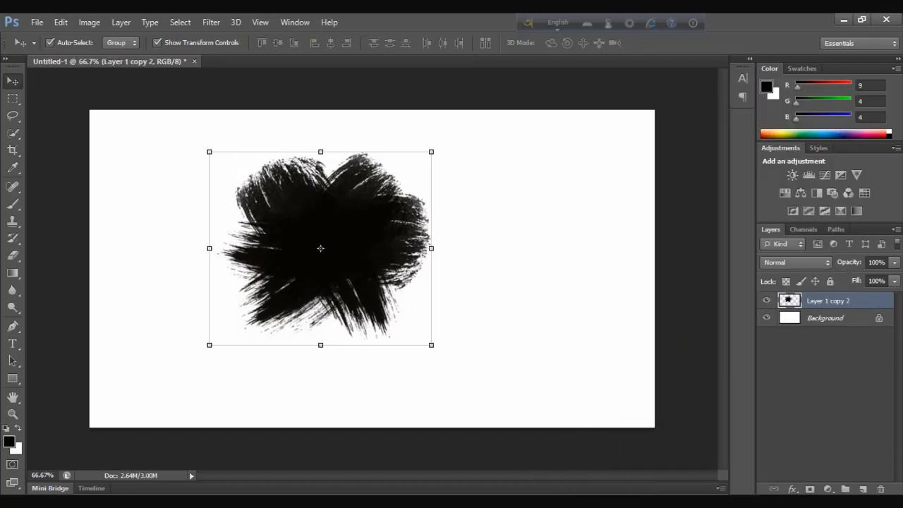
# Step: Place adult-alluring-attractive-2811395.jpg from the Free Photo folder into the document and move the photo left over the brush shape
pyautogui.click(269, 452)
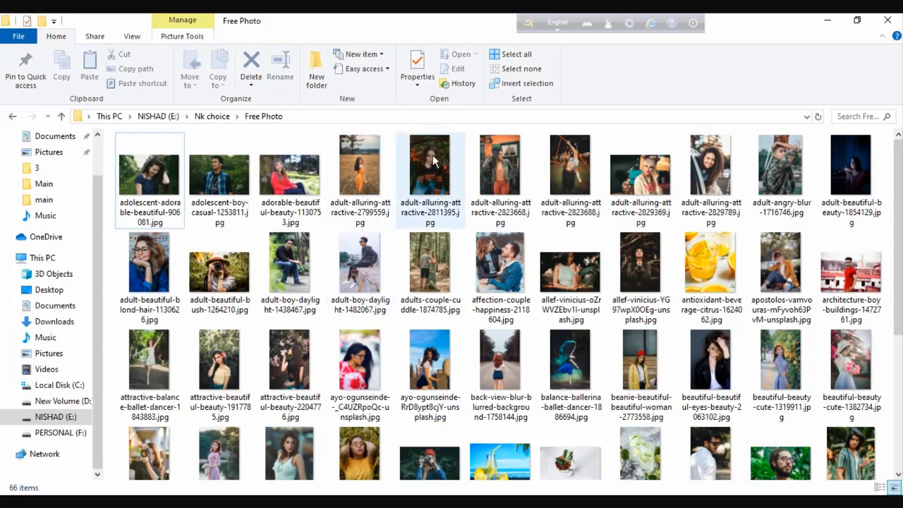
pyautogui.moveTo(426, 177)
pyautogui.mouseDown()
pyautogui.moveTo(391, 277)
pyautogui.moveTo(353, 342)
pyautogui.moveTo(204, 461)
pyautogui.moveTo(195, 479)
pyautogui.moveTo(340, 317)
pyautogui.mouseUp()
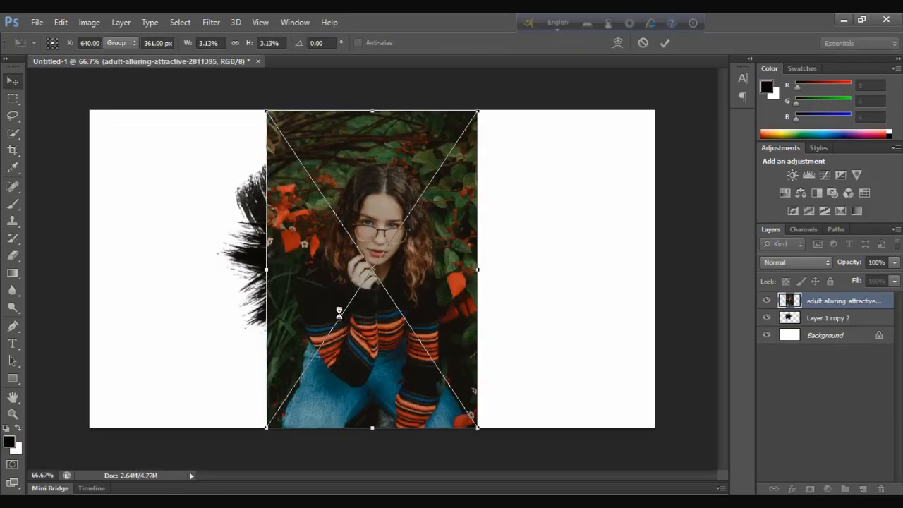
pyautogui.press('Return')
pyautogui.moveTo(401, 298); pyautogui.dragTo(353, 289)
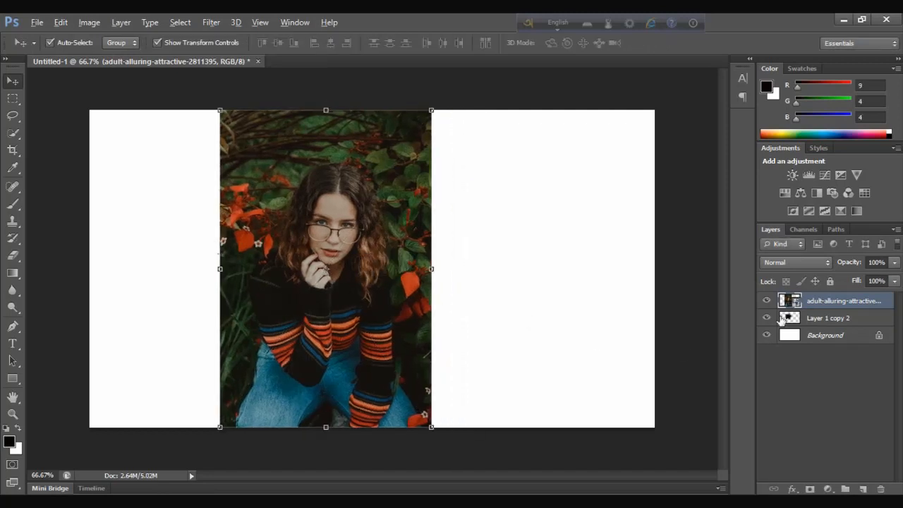
# Step: Clip the photo layer to the merged brush stroke layer below it, and deselect the layer
pyautogui.keyDown('alt'); pyautogui.click(816, 307); pyautogui.keyUp('alt')
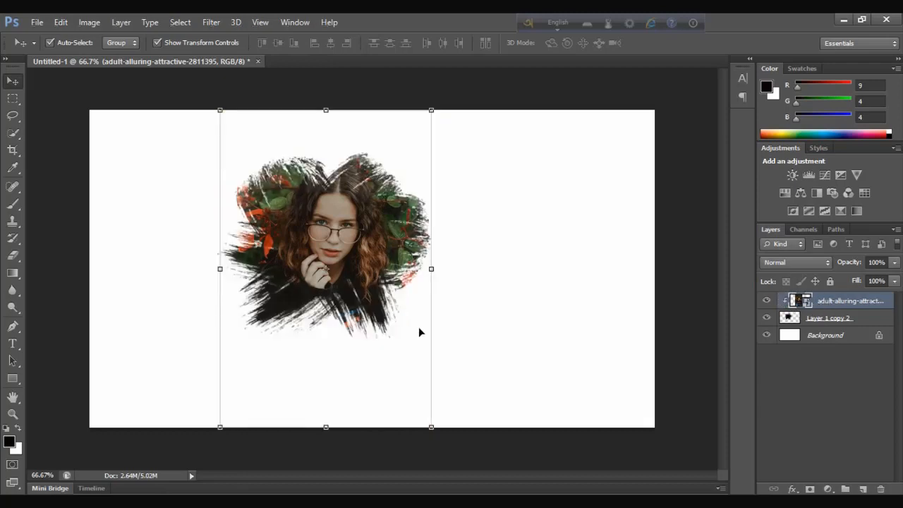
pyautogui.click(74, 208)
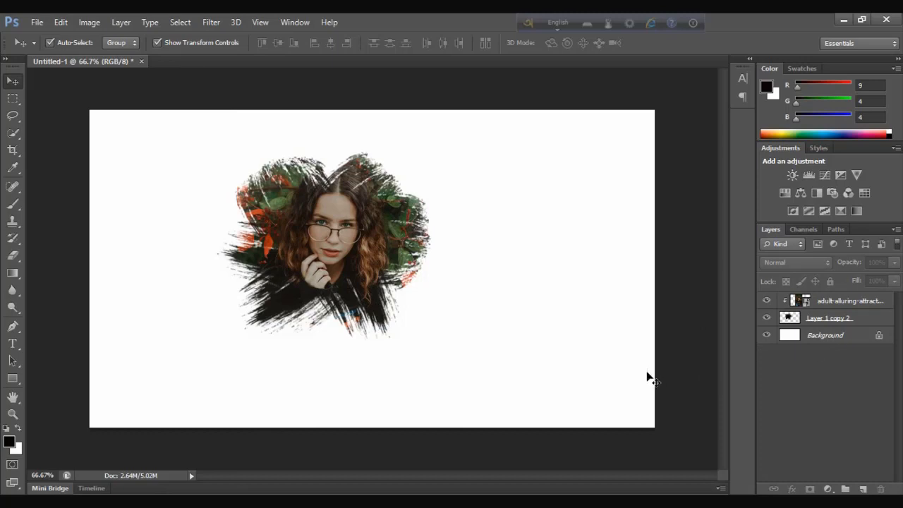
# Step: Bring up the previews of the open File Explorer folder windows
pyautogui.click(339, 501)
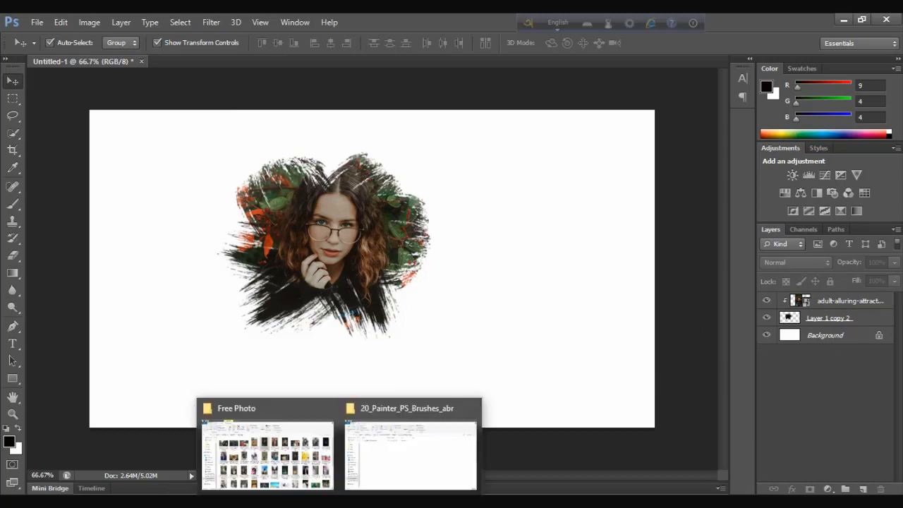